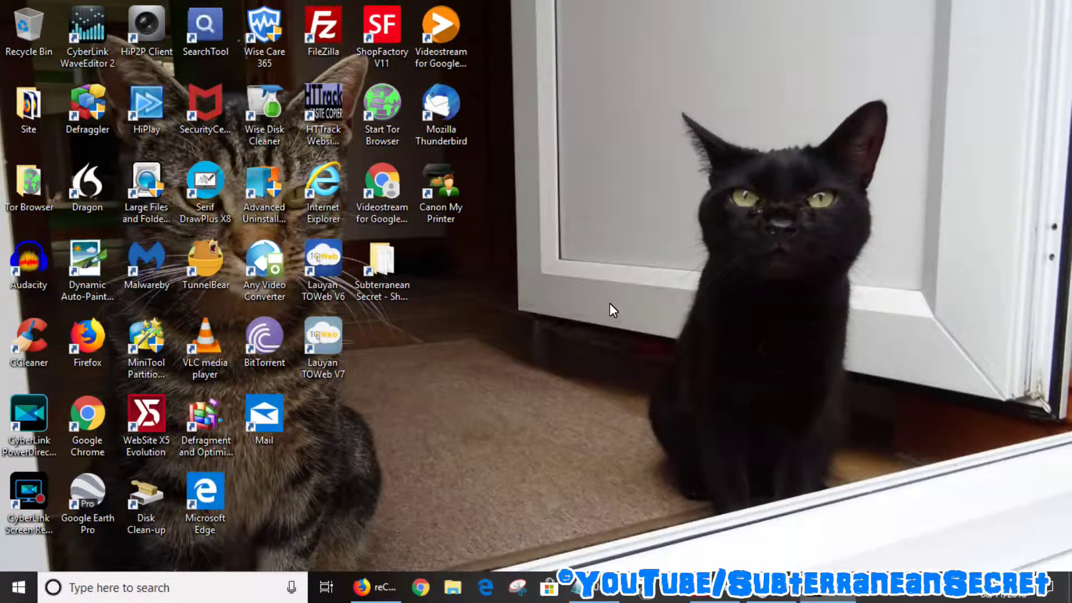
- Go to the Advanced > Privacy and Security settings' Security tab and expand the Captcha type list
left_click(715, 590)
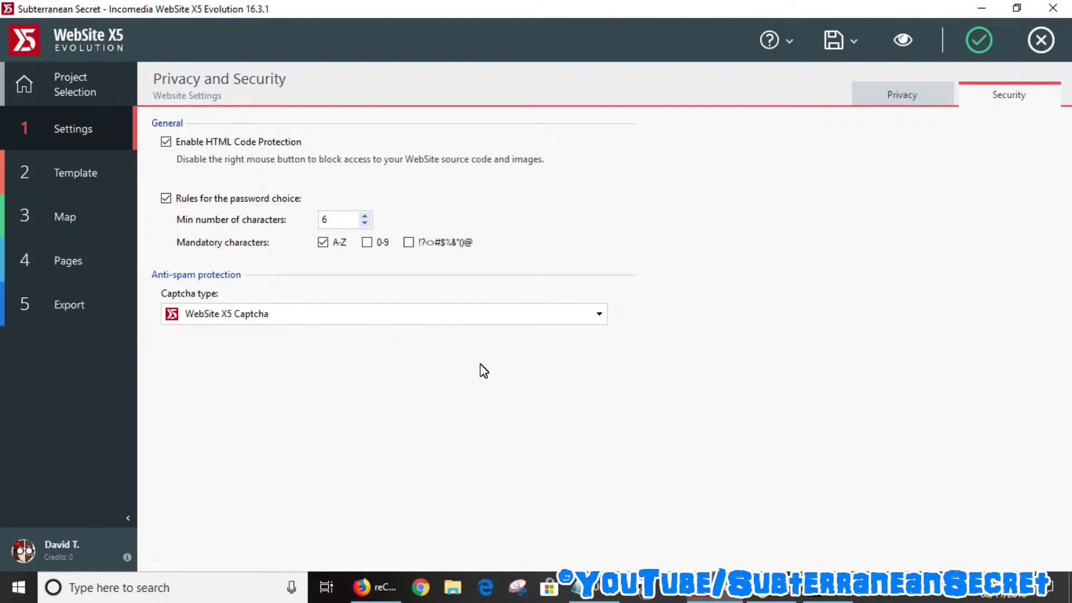
left_click(70, 134)
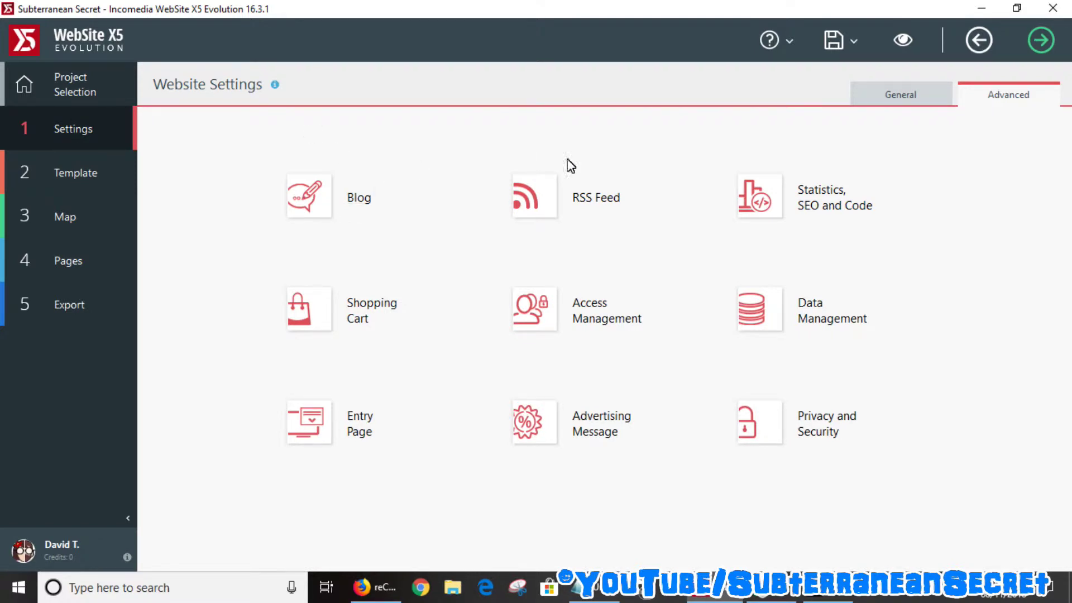
left_click(821, 429)
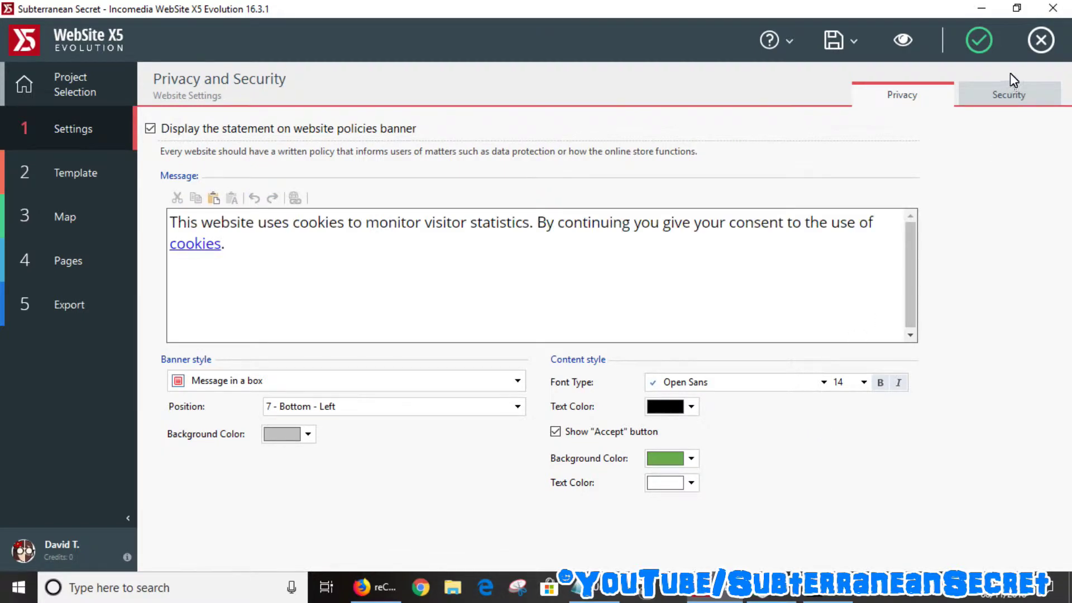
left_click(1011, 92)
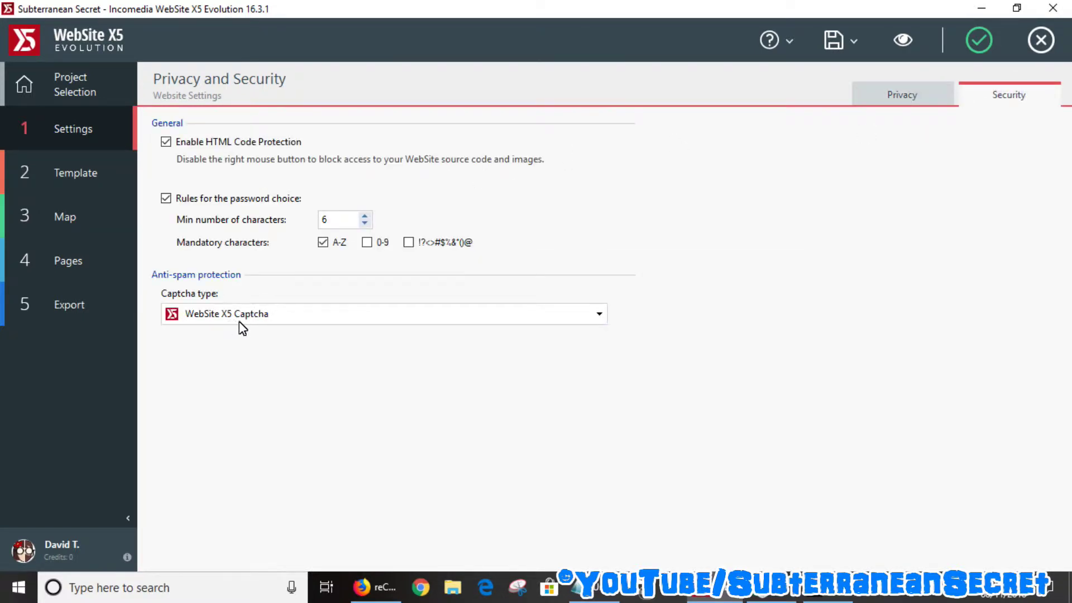
left_click(390, 317)
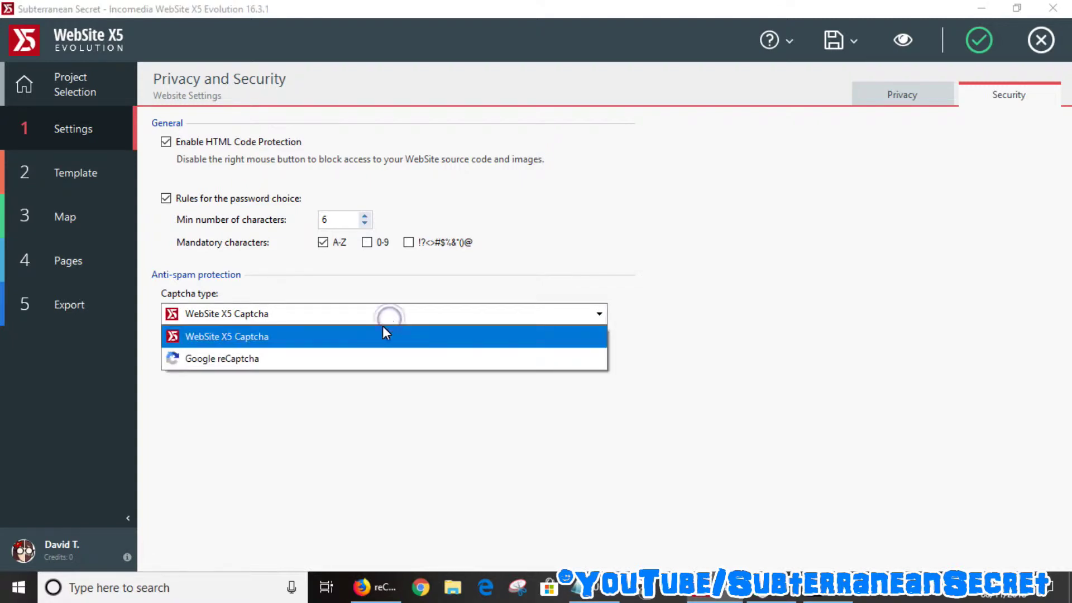
- Choose Google reCaptcha as the captcha type and switch to the reCAPTCHA page in Firefox
left_click(318, 369)
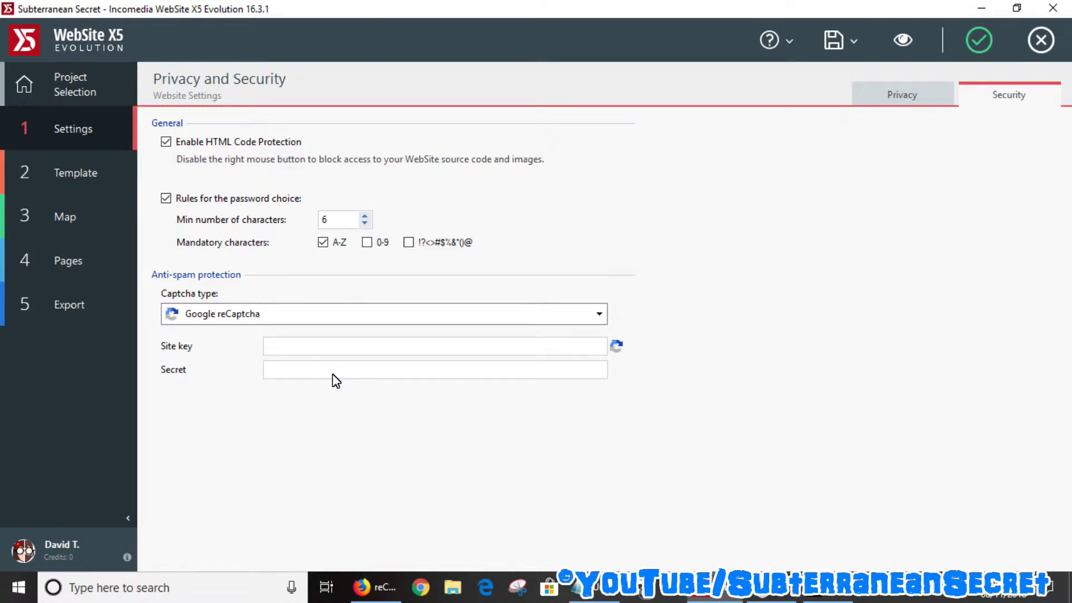
left_click(378, 591)
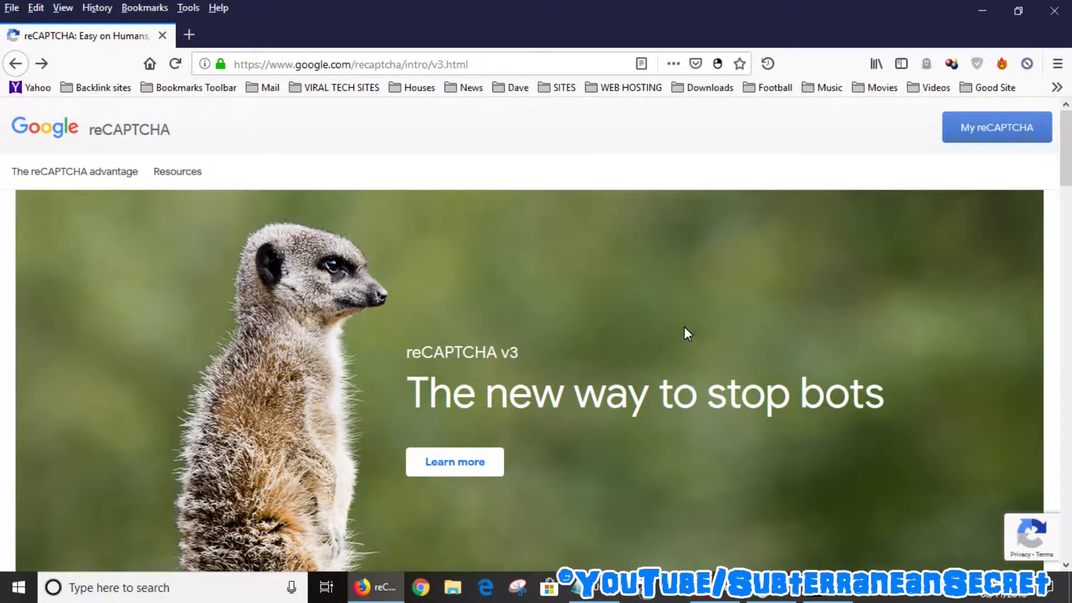
- Open the reCAPTCHA admin console and go to the Label field of the Register a new site form
left_click(984, 128)
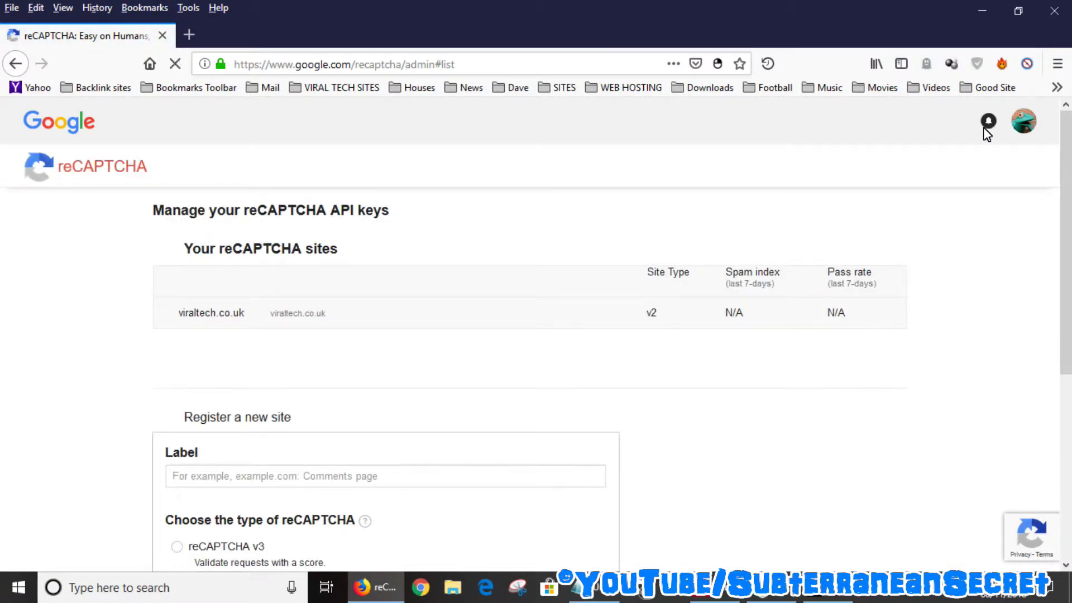
mouse_move(1063, 141)
left_mouse_down()
mouse_move(1067, 255)
mouse_move(1068, 151)
left_mouse_up()
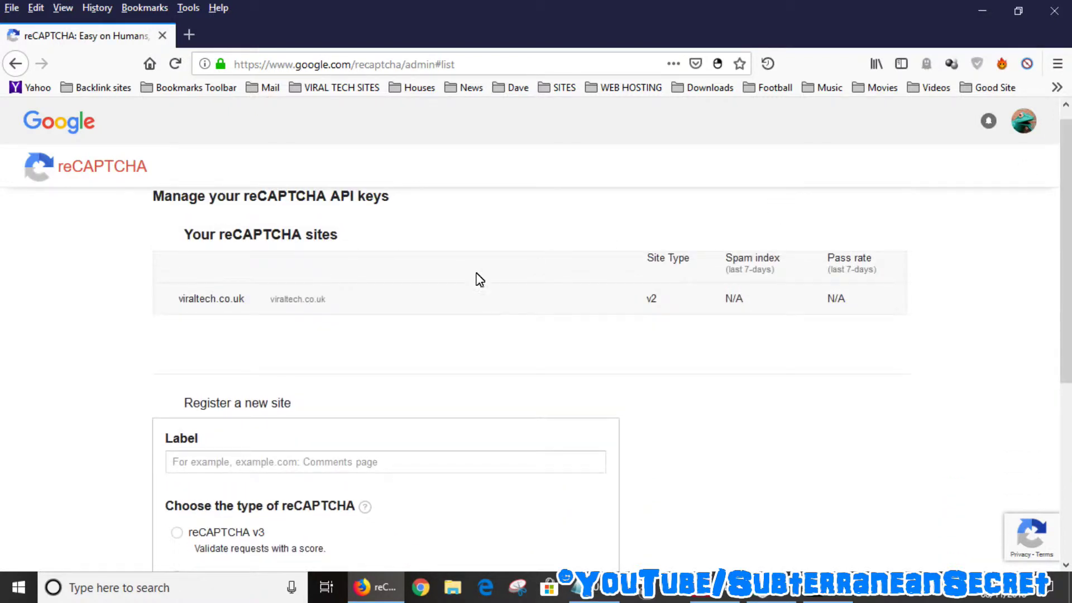
scroll(496, 274, "down", 3)
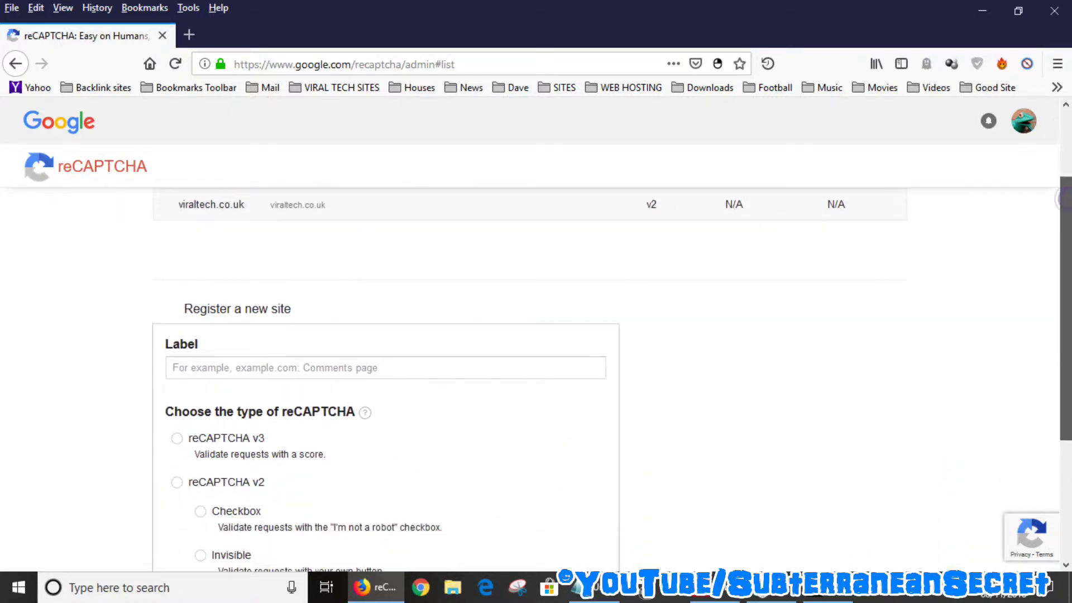
left_click(279, 264)
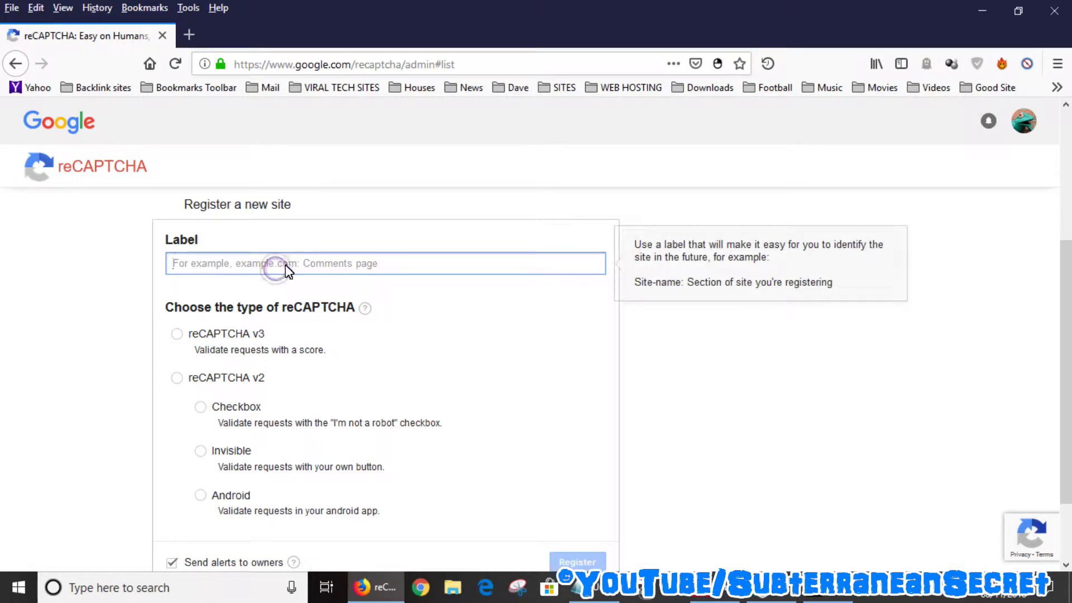
- Label the new site 'subterraneansecret.com', copying the domain from Notepad
left_click(594, 587)
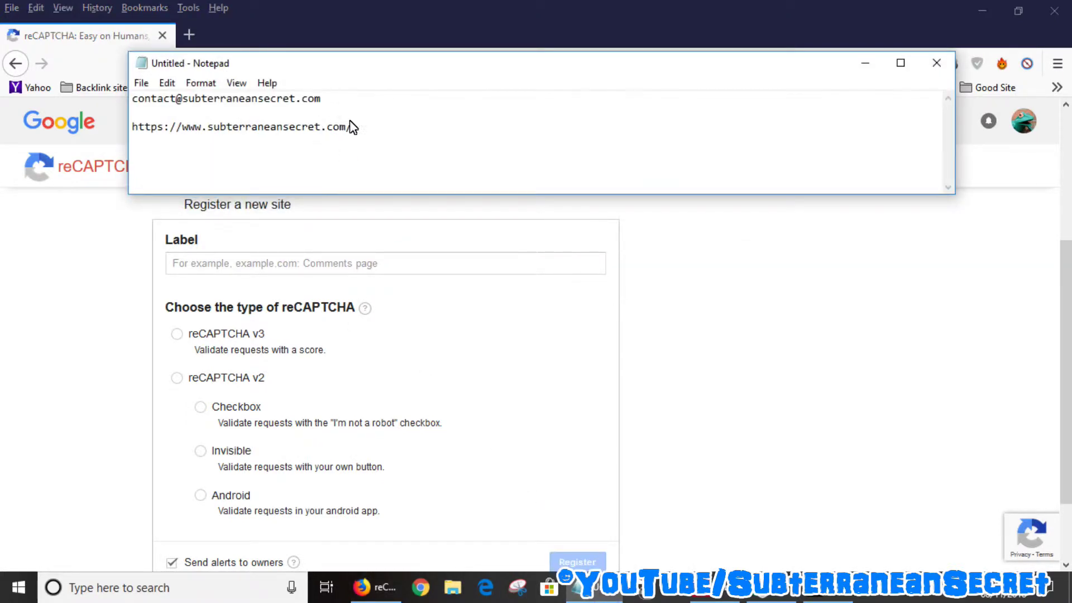
left_click_drag(347, 126, 209, 128)
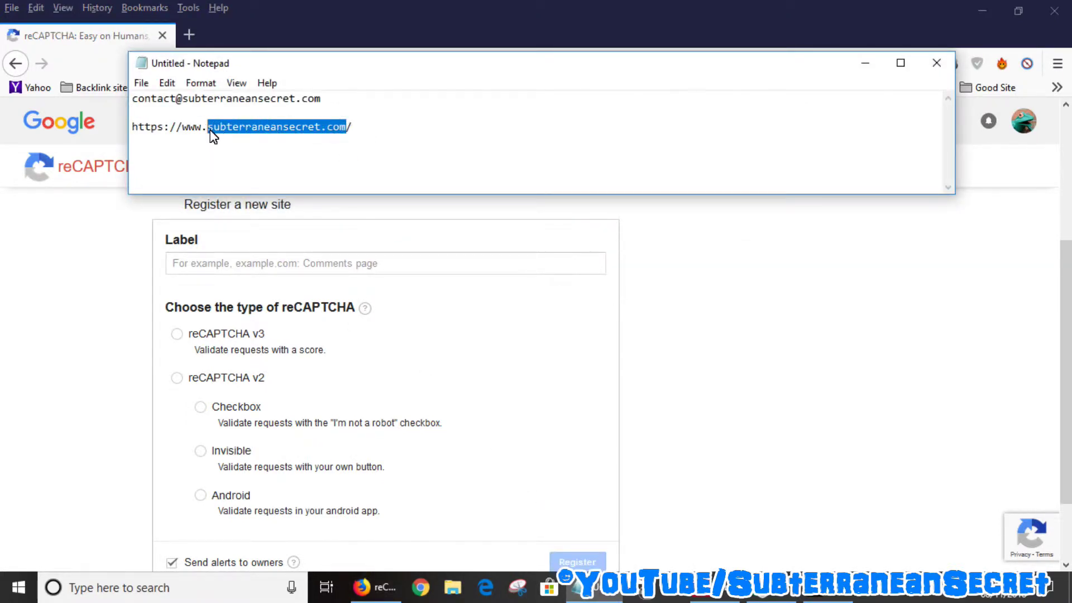
right_click(212, 134)
left_click(260, 184)
right_click(219, 267)
left_click(274, 335)
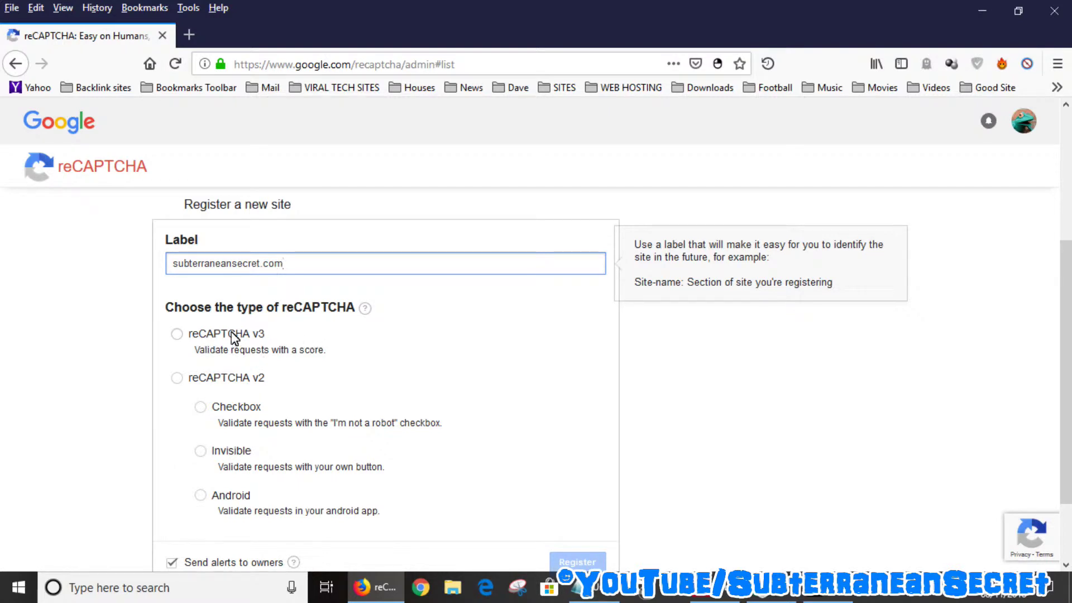
- Select reCAPTCHA v3 as the new site's type
left_click(176, 334)
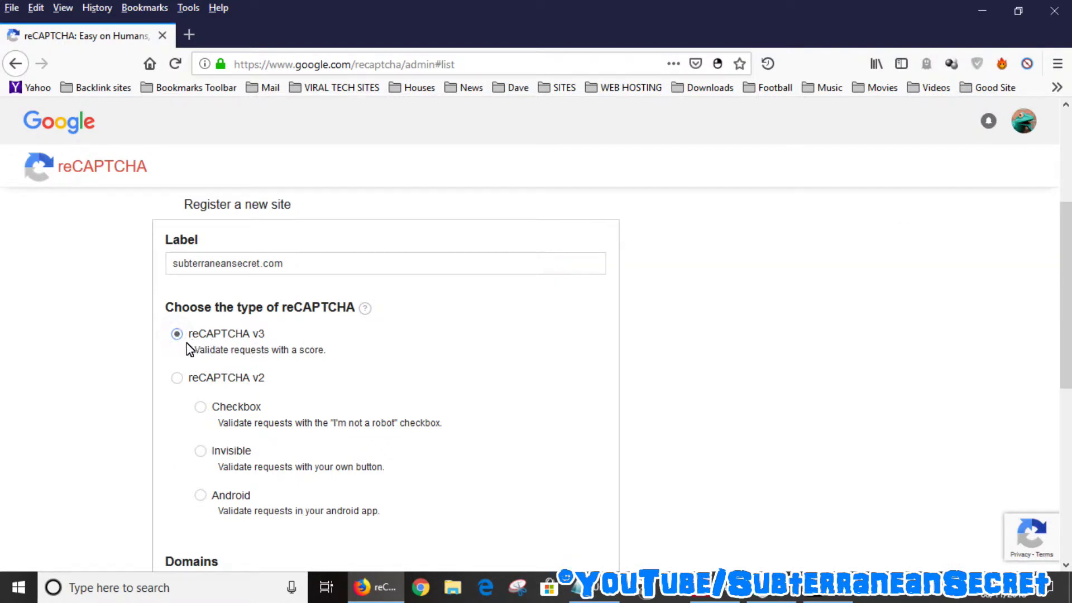
scroll(1066, 308, "down", 1)
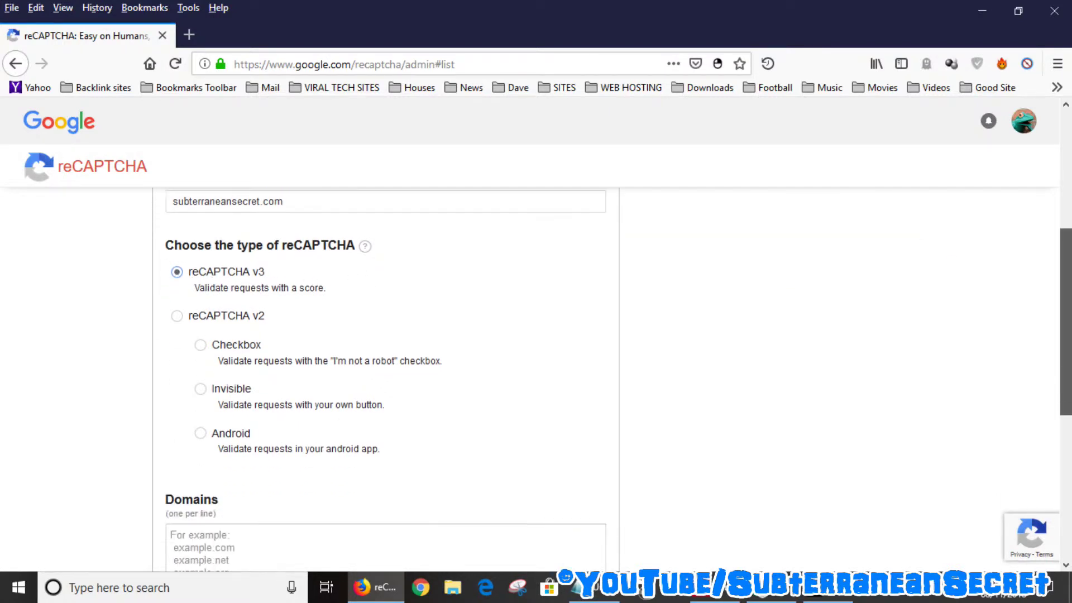
scroll(894, 391, "down", 3)
left_click(320, 371)
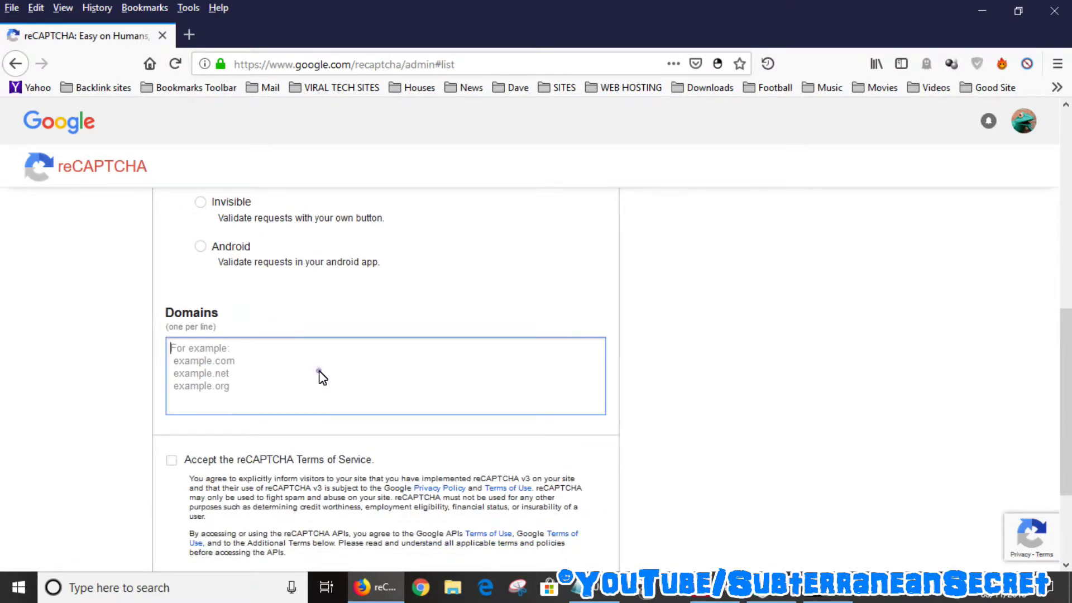
left_click(580, 589)
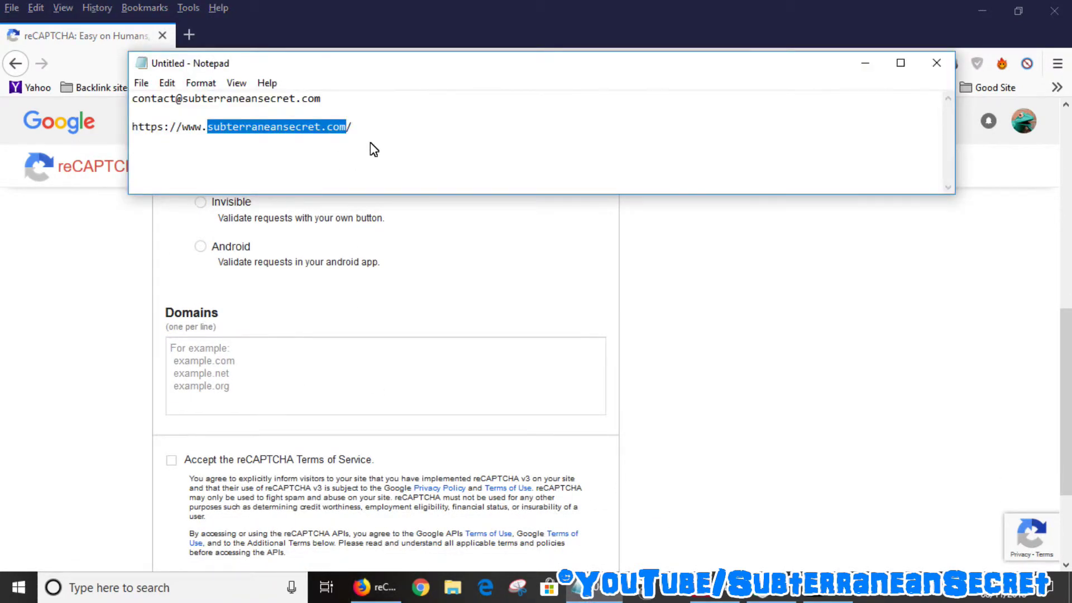
left_click_drag(371, 139, 134, 137)
right_click(183, 139)
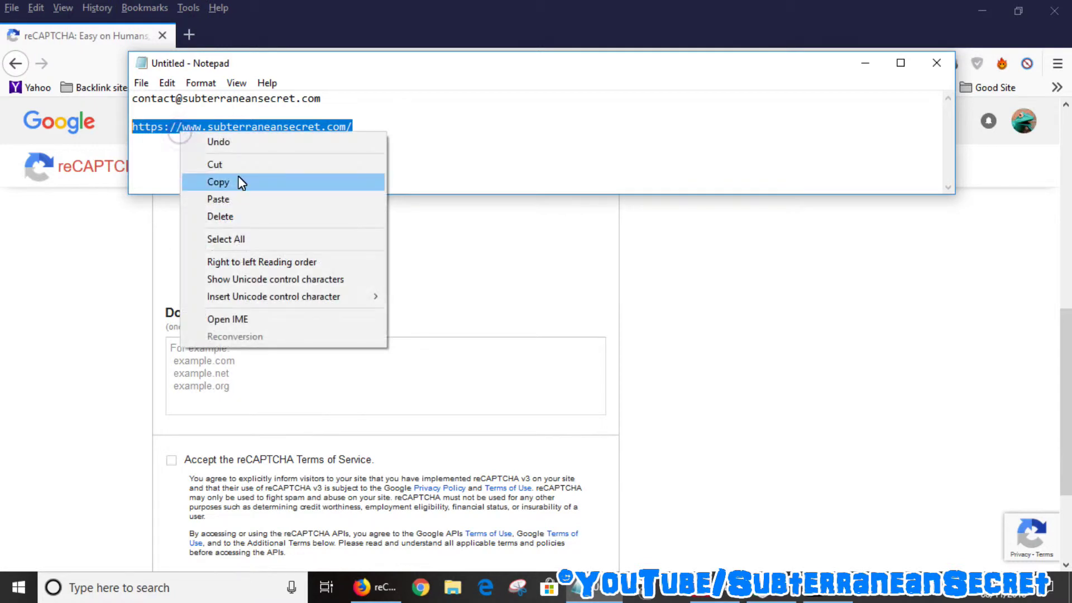
left_click(242, 182)
left_click(271, 367)
right_click(273, 365)
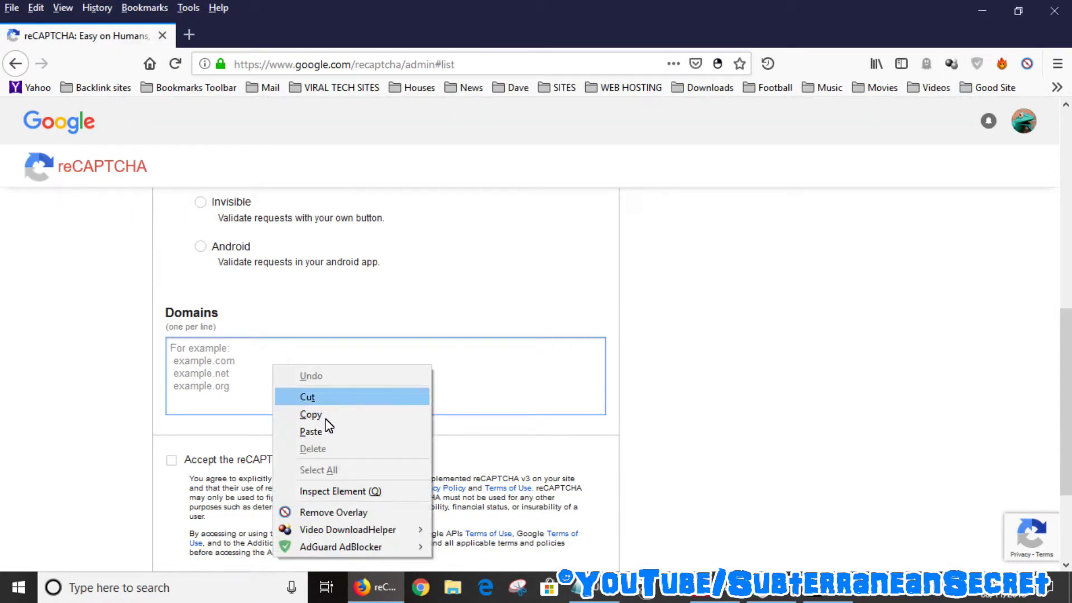
left_click(328, 433)
left_click_drag(227, 349, 170, 352)
key("BackSpace")
left_click(300, 350)
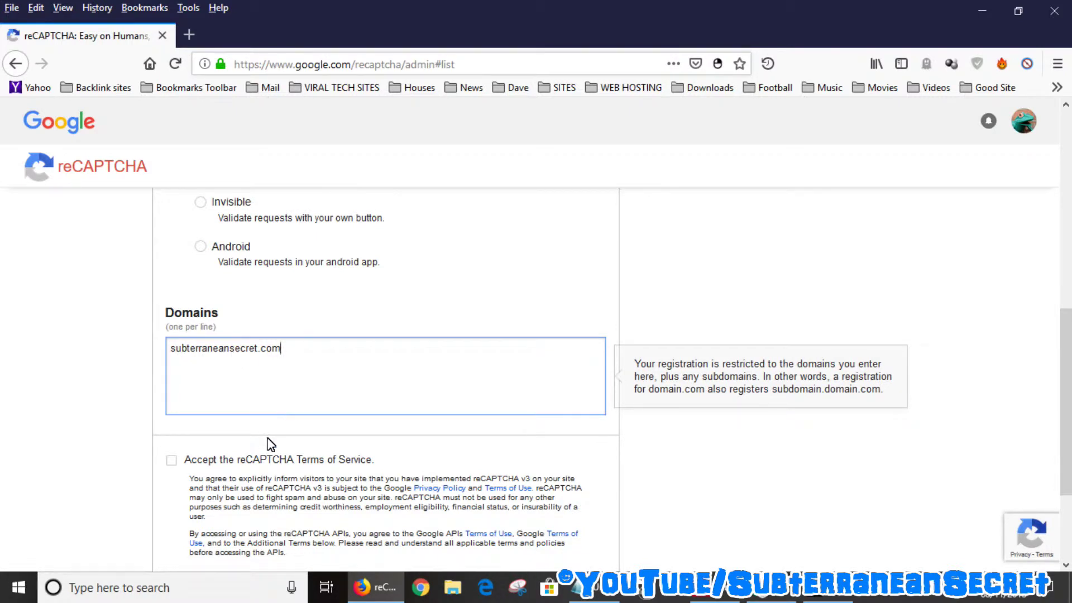
- Accept the reCAPTCHA Terms of Service and register the site to get its keys
left_click(172, 461)
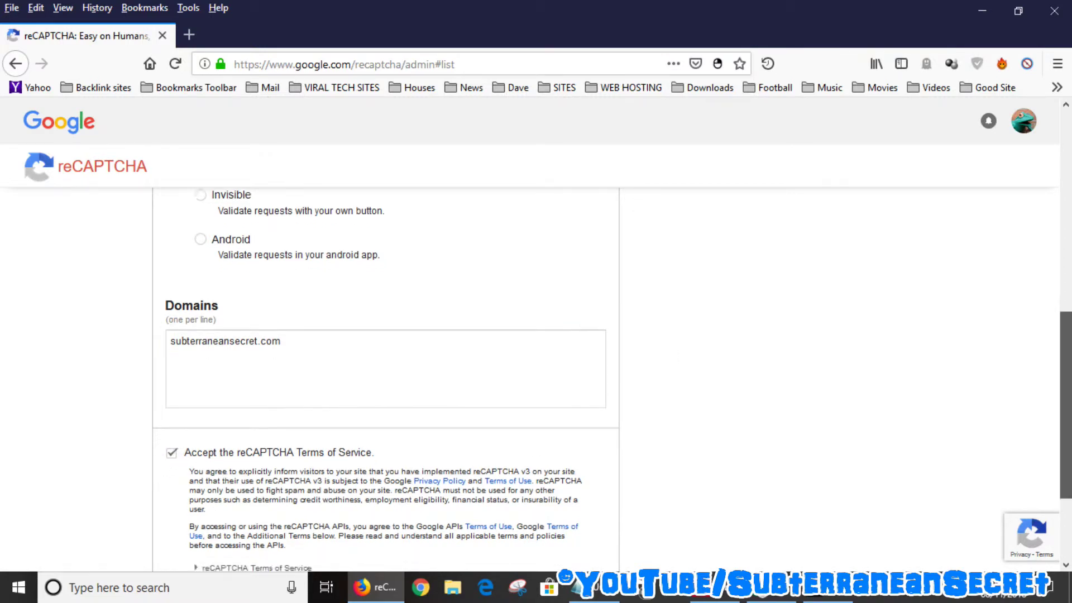
scroll(385, 380, "down", 3)
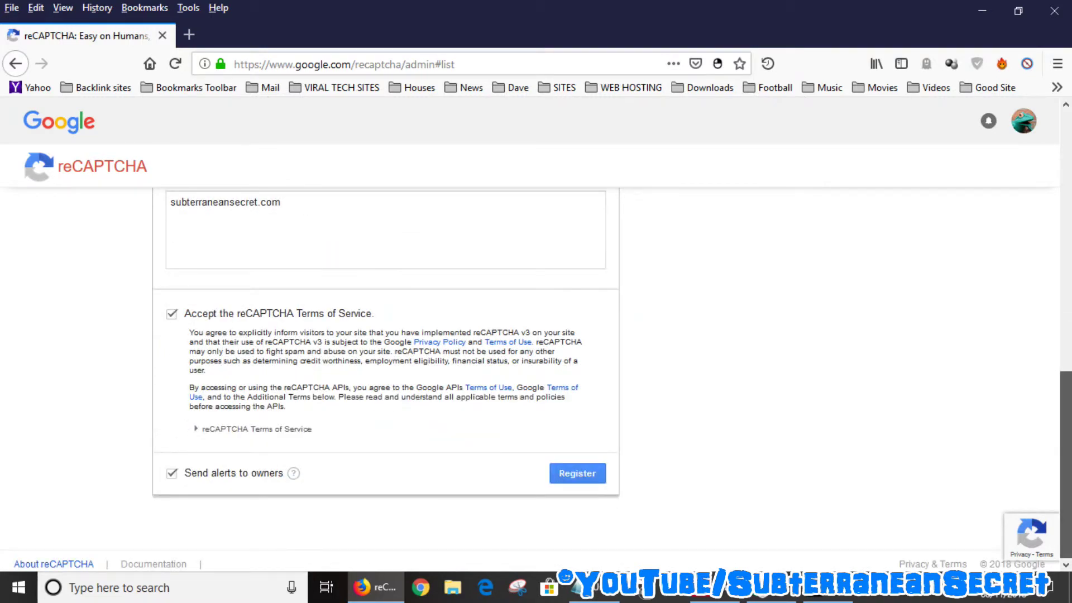
left_click(588, 482)
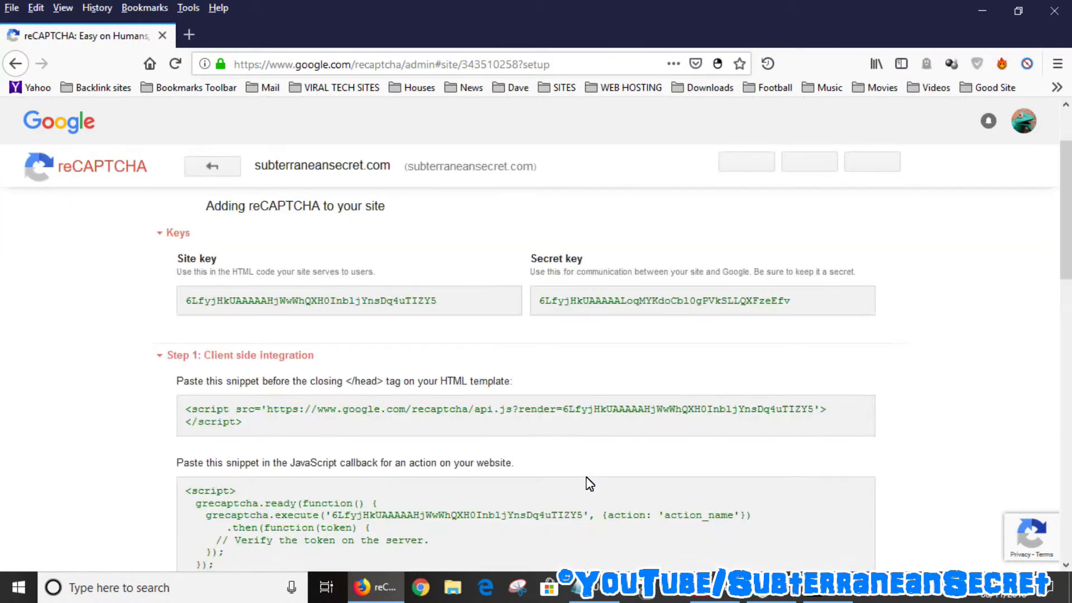
scroll(671, 458, "down", 1)
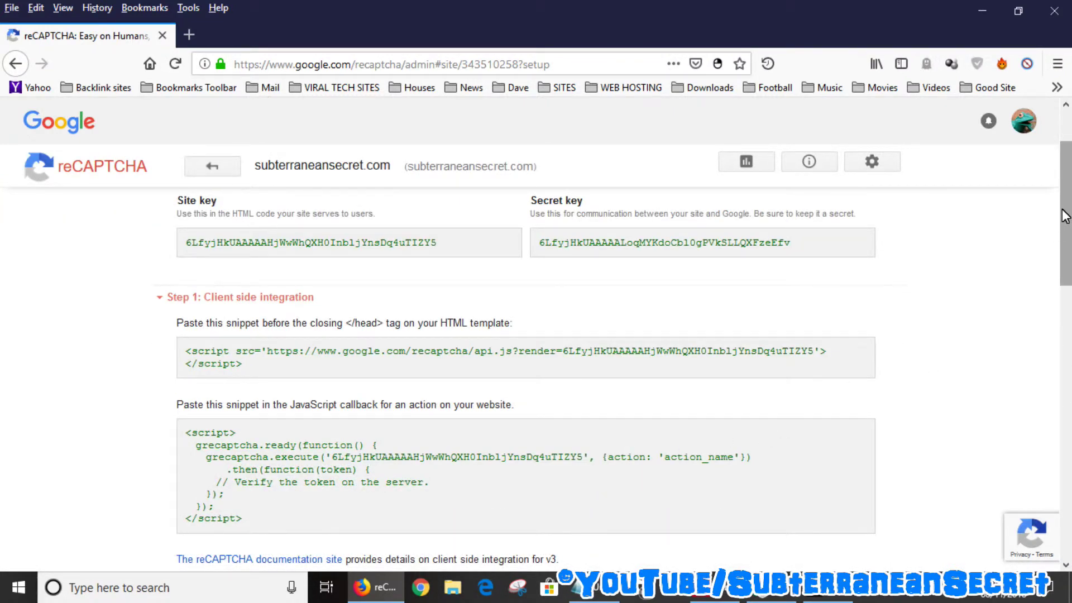
- Copy the new site's reCAPTCHA site key and return to WebSite X5's Security page
scroll(1060, 207, "up", 1)
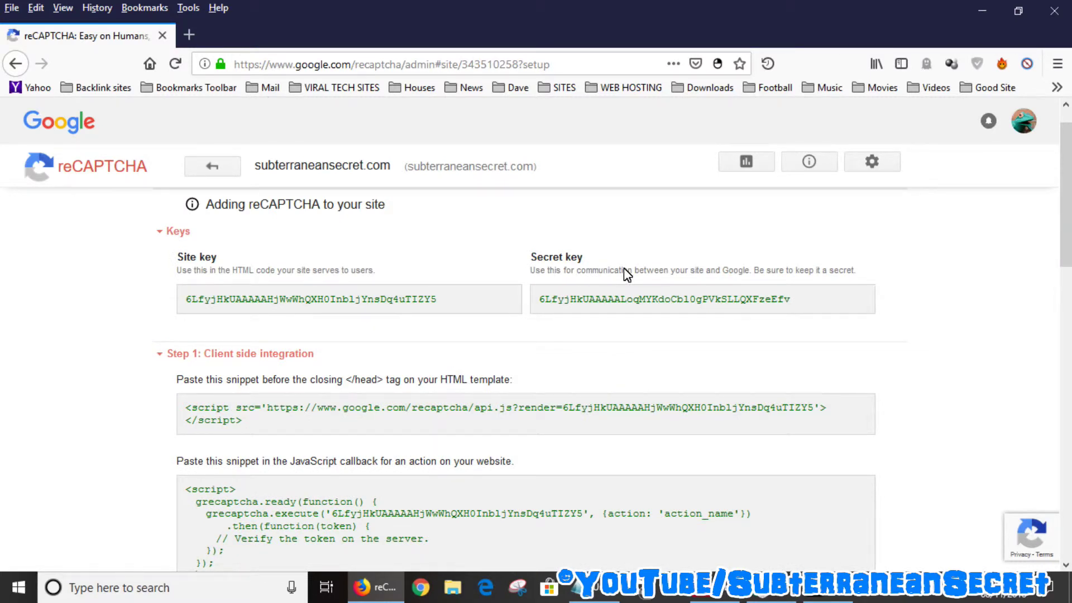
left_click_drag(465, 302, 192, 309)
right_click(199, 311)
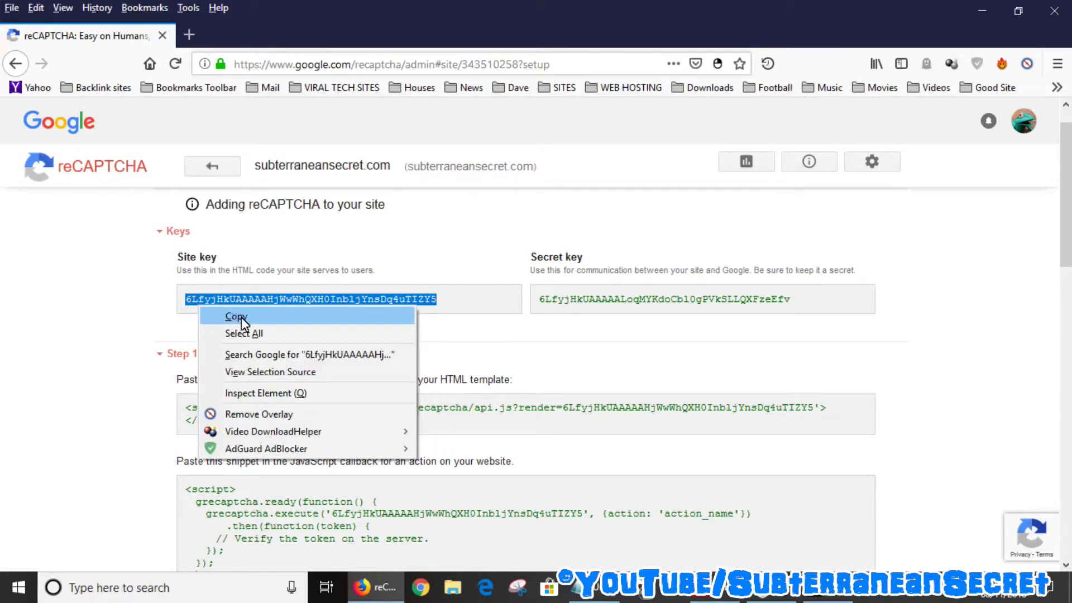
left_click(241, 317)
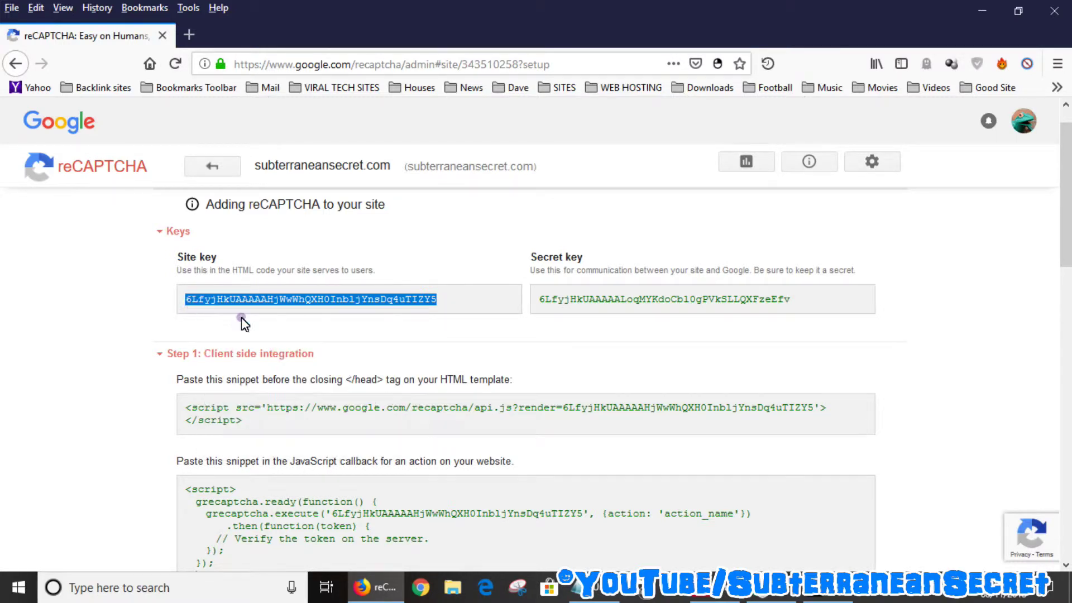
left_click(727, 596)
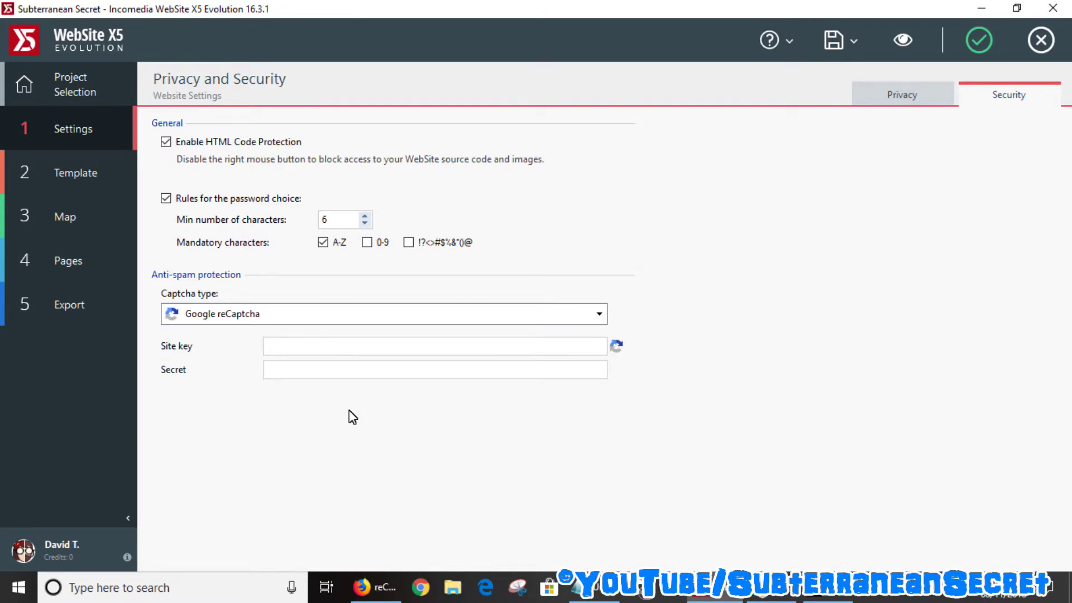
- Paste the reCAPTCHA site key and the secret key from the admin console into WebSite X5, then confirm
right_click(296, 353)
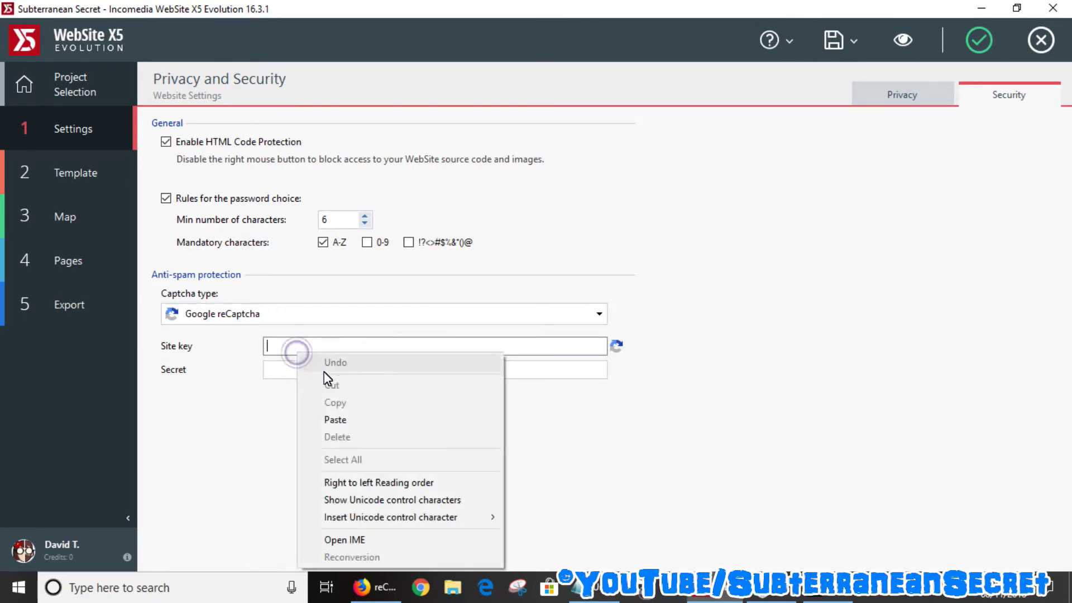
left_click(361, 420)
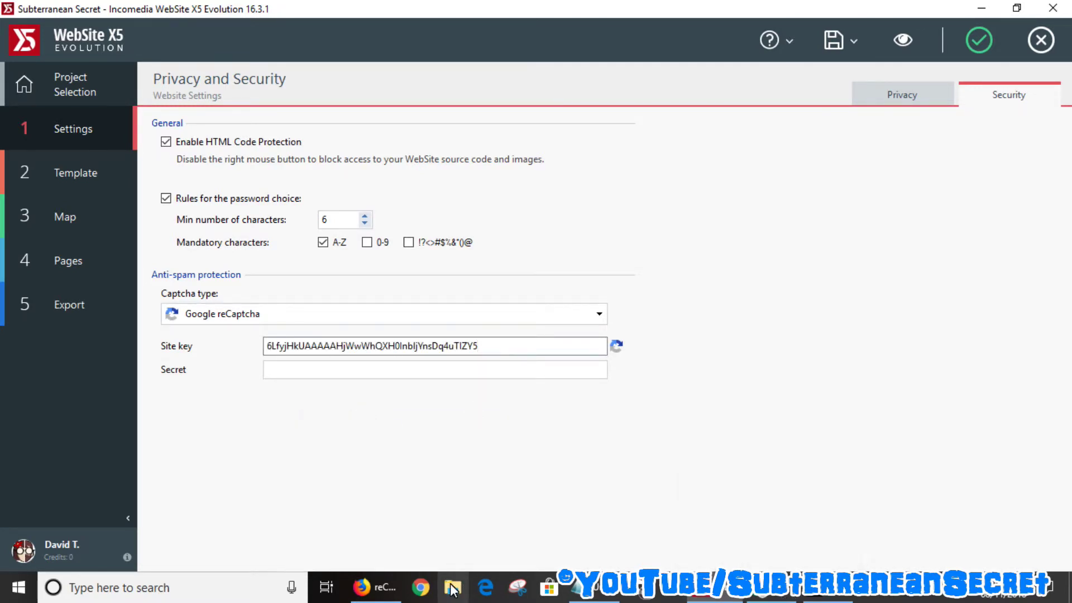
left_click(373, 588)
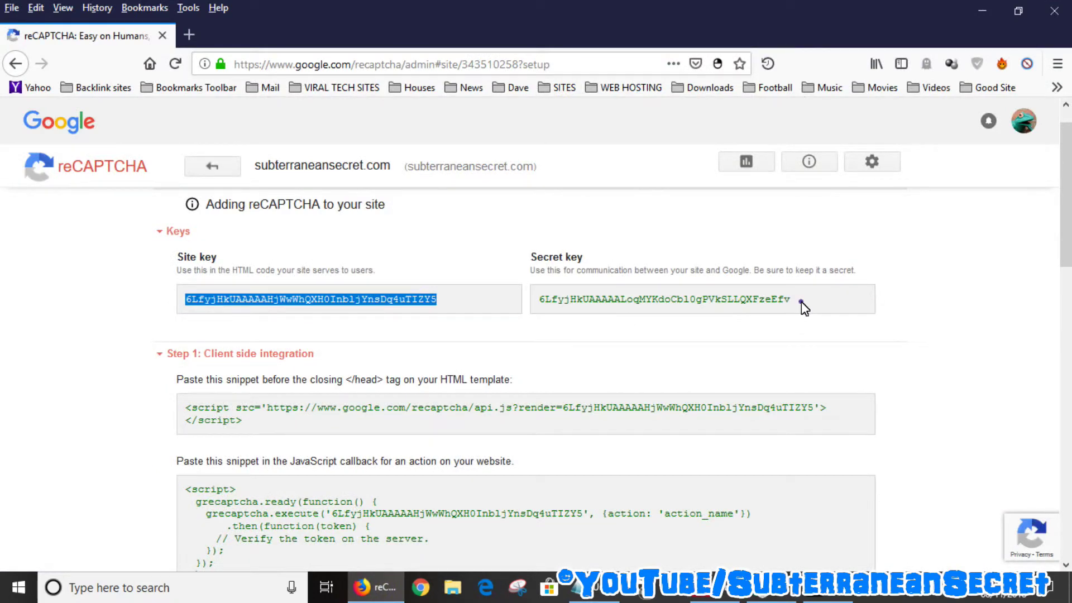
left_click_drag(802, 300, 537, 308)
right_click(555, 309)
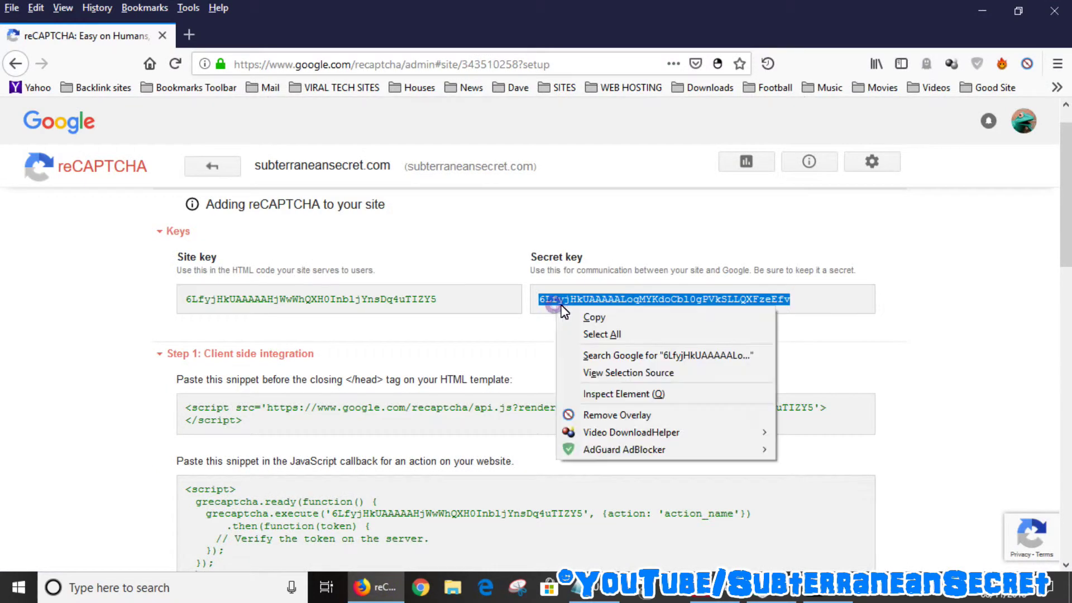
left_click(595, 322)
left_click(378, 592)
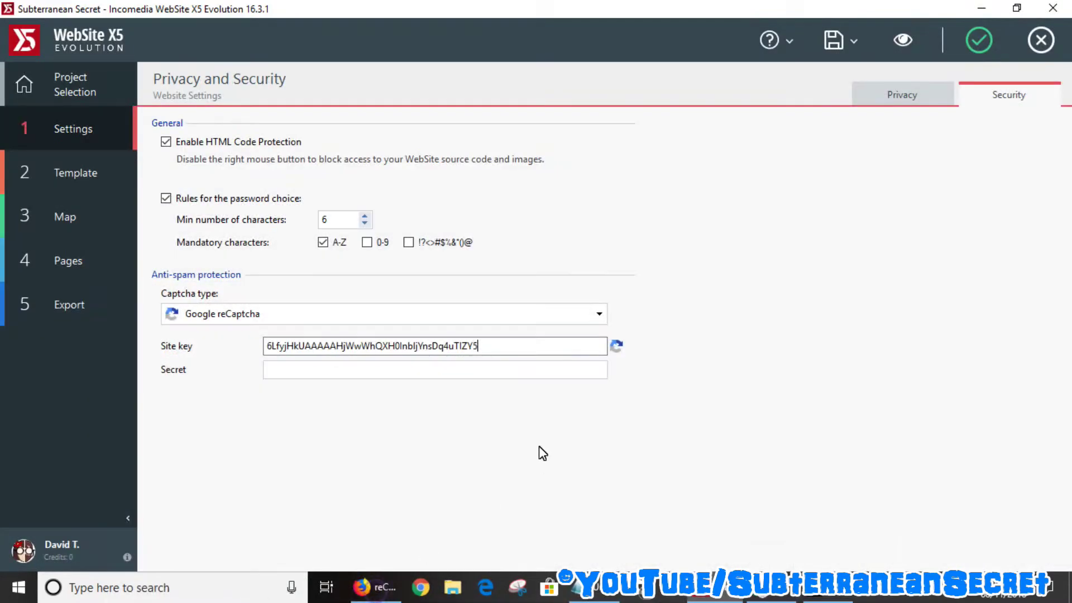
right_click(383, 370)
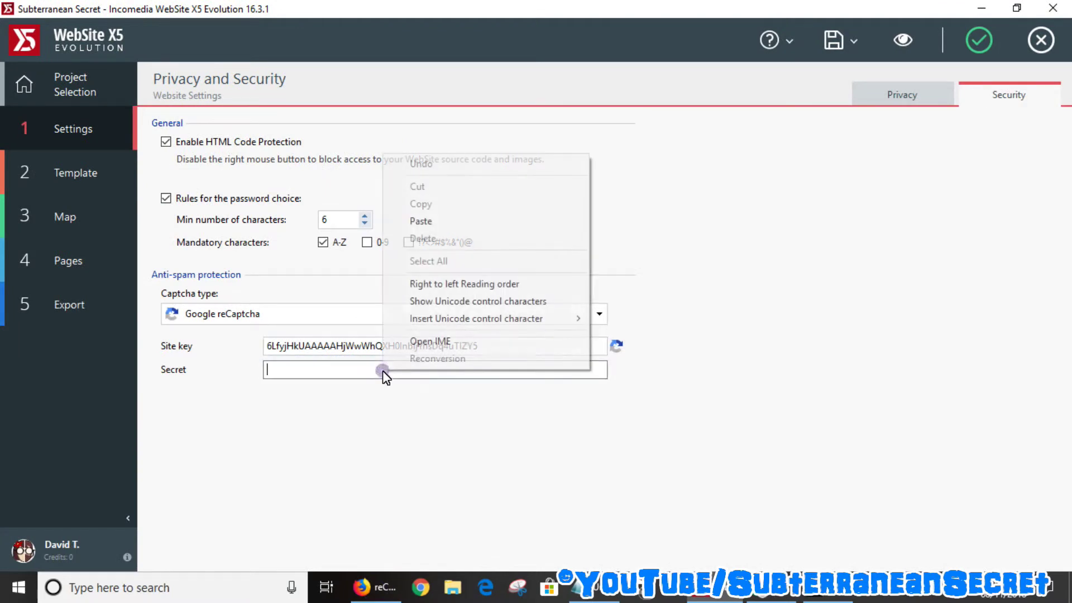
left_click(432, 221)
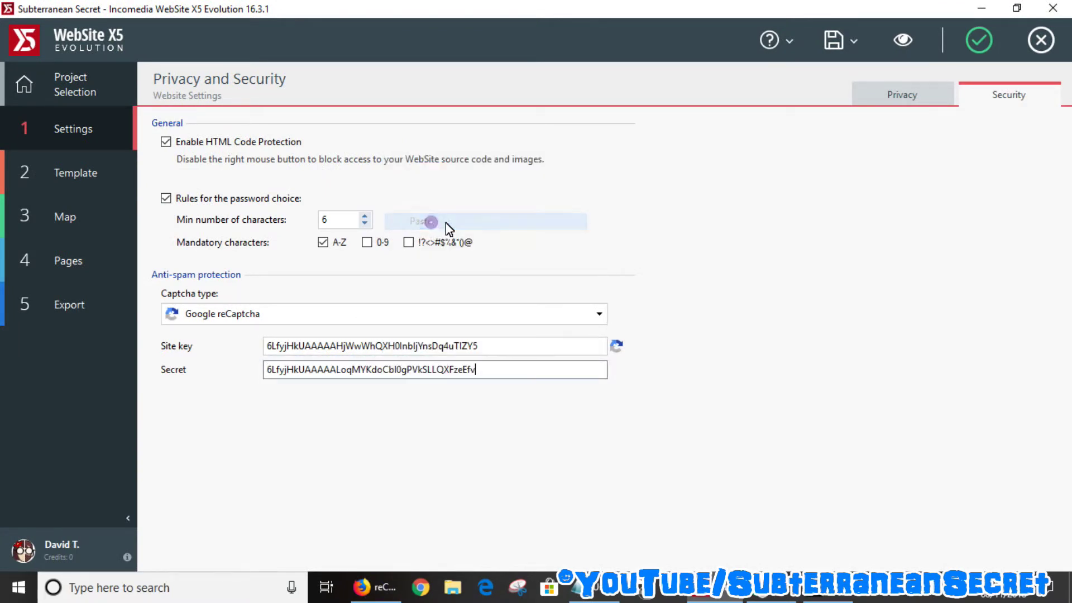
left_click(981, 49)
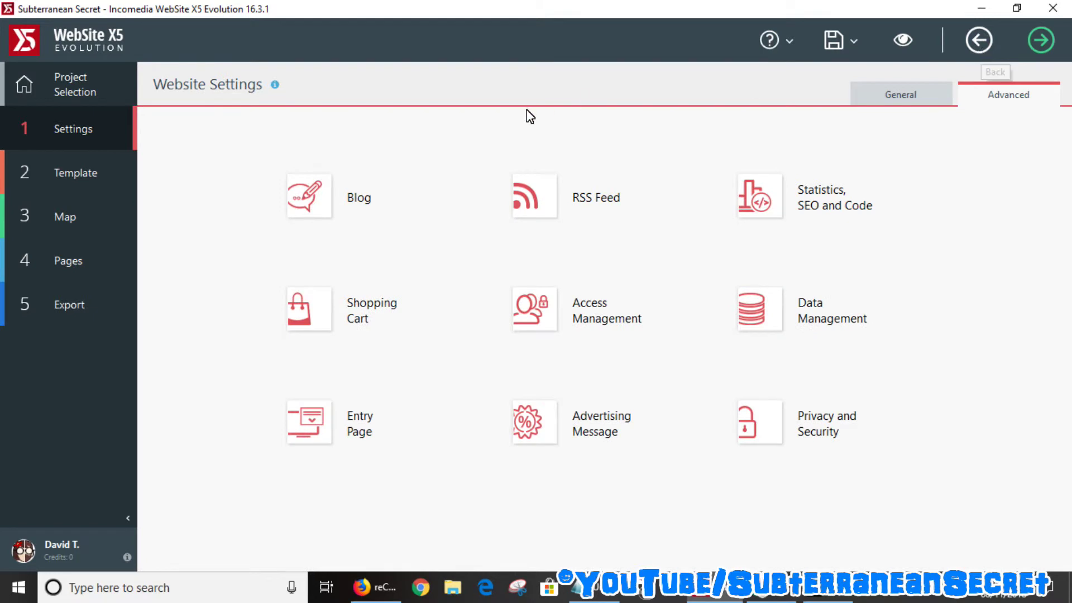
- Open the Contact page from the site map and edit its contact form's settings
left_click(69, 219)
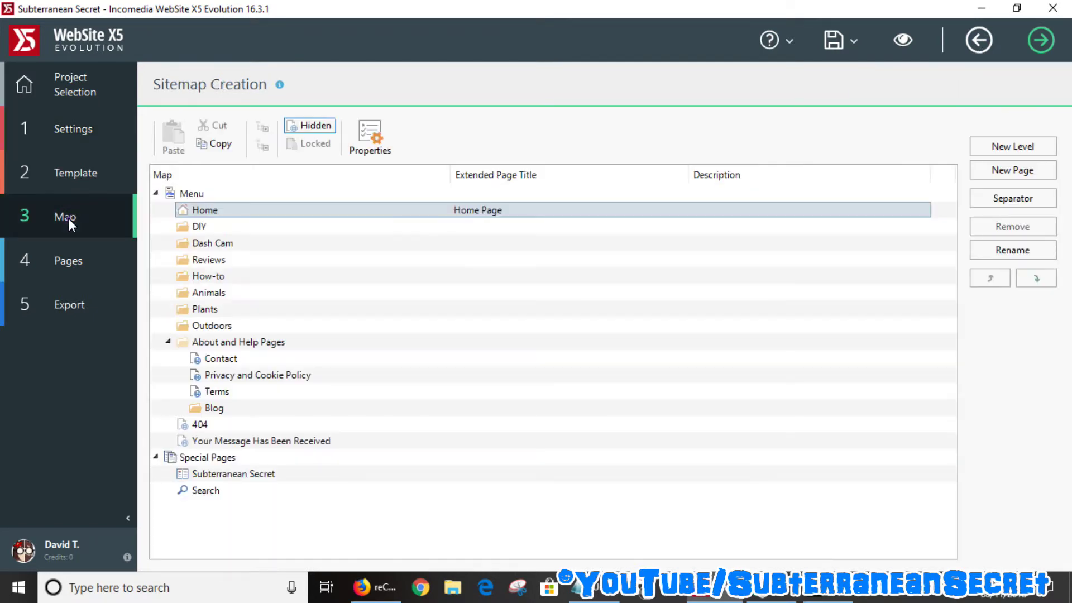
left_click(214, 357)
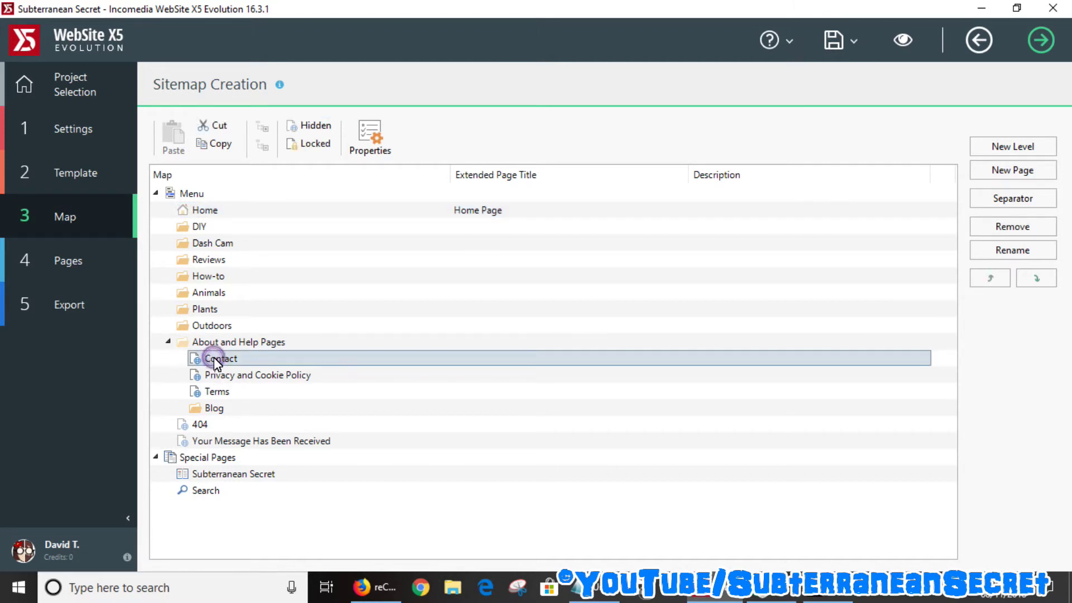
double_click(215, 359)
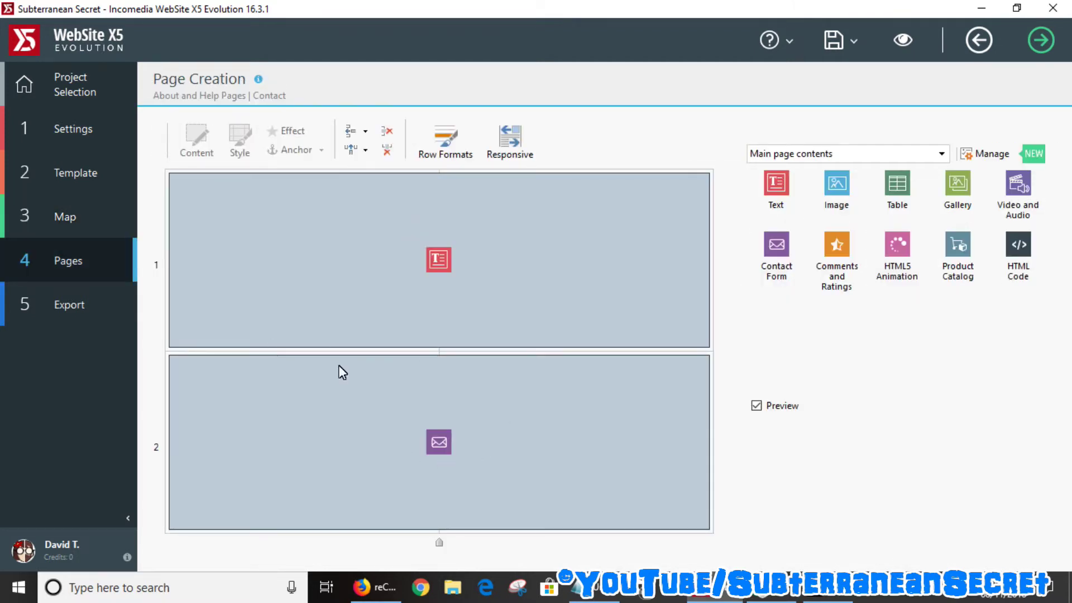
left_click(433, 437)
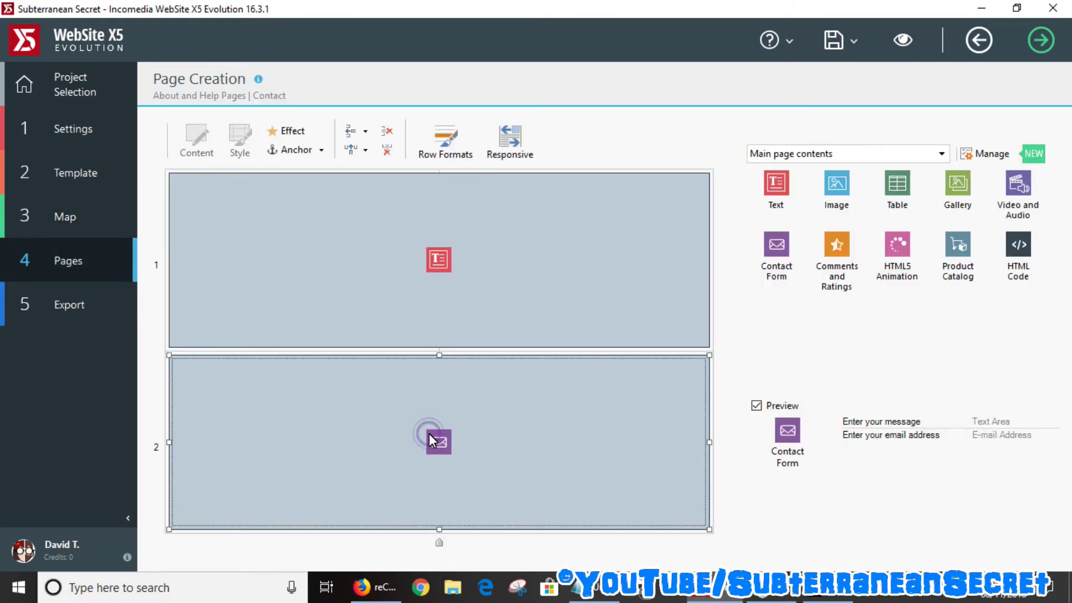
double_click(429, 433)
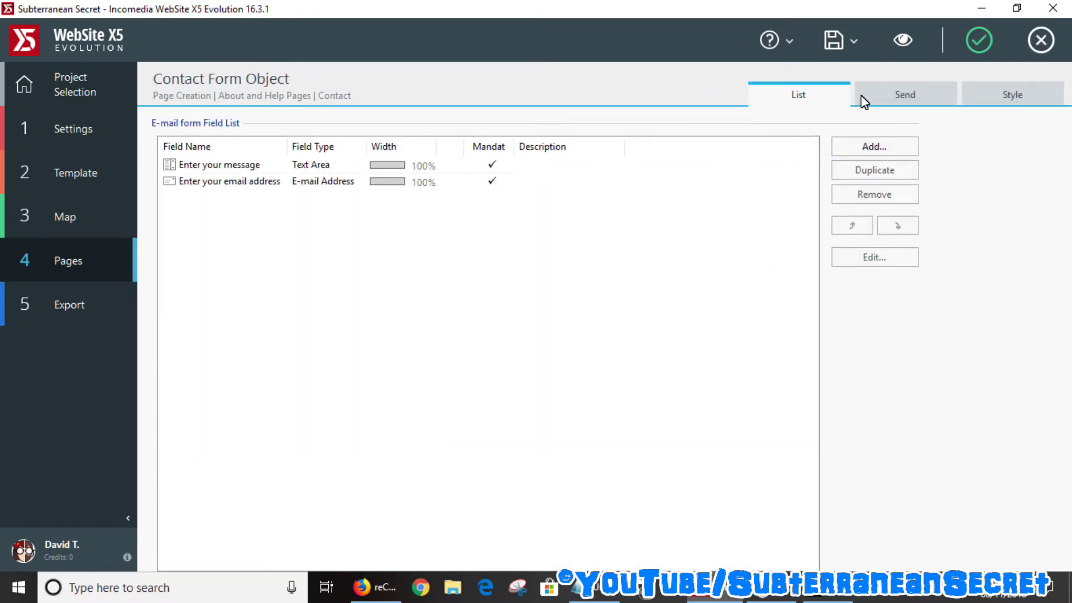
- Enable the form's 'Captcha' anti-spam filter on the Send tab, confirm, and preview the website
left_click(909, 97)
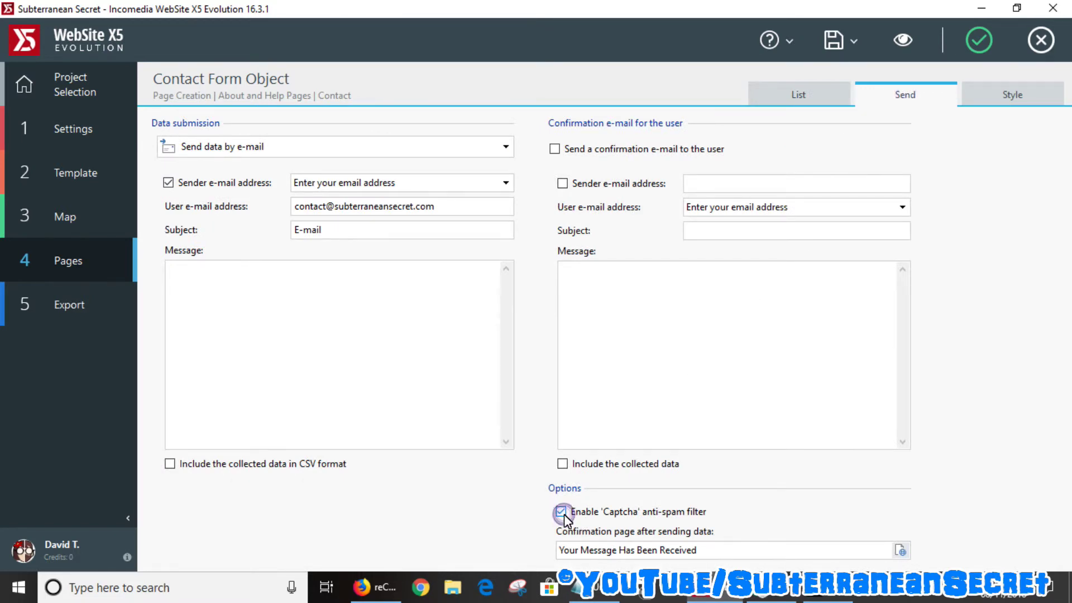
left_click(976, 41)
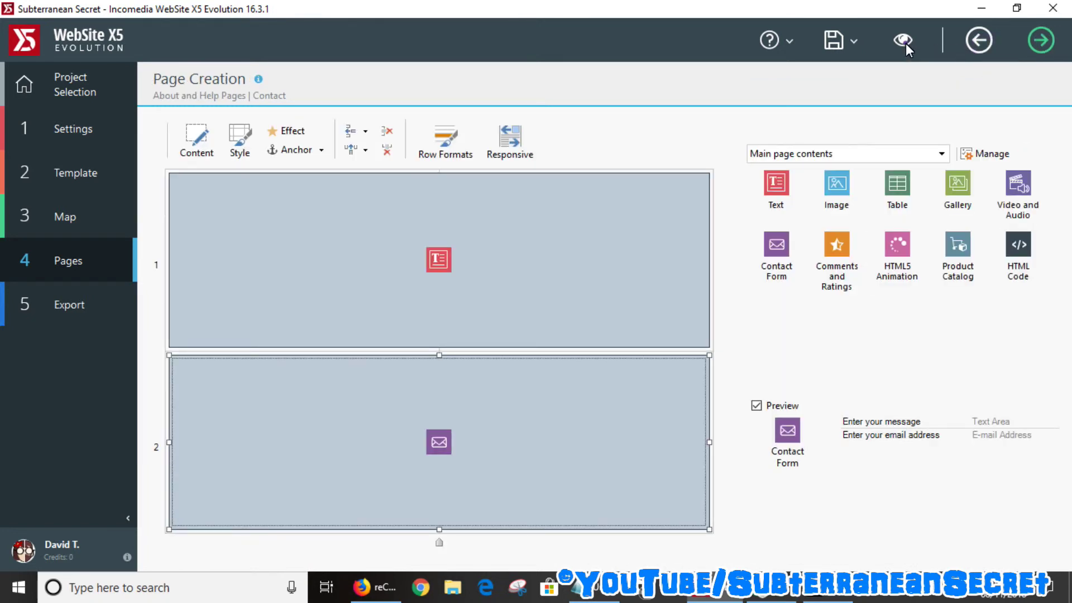
left_click(904, 41)
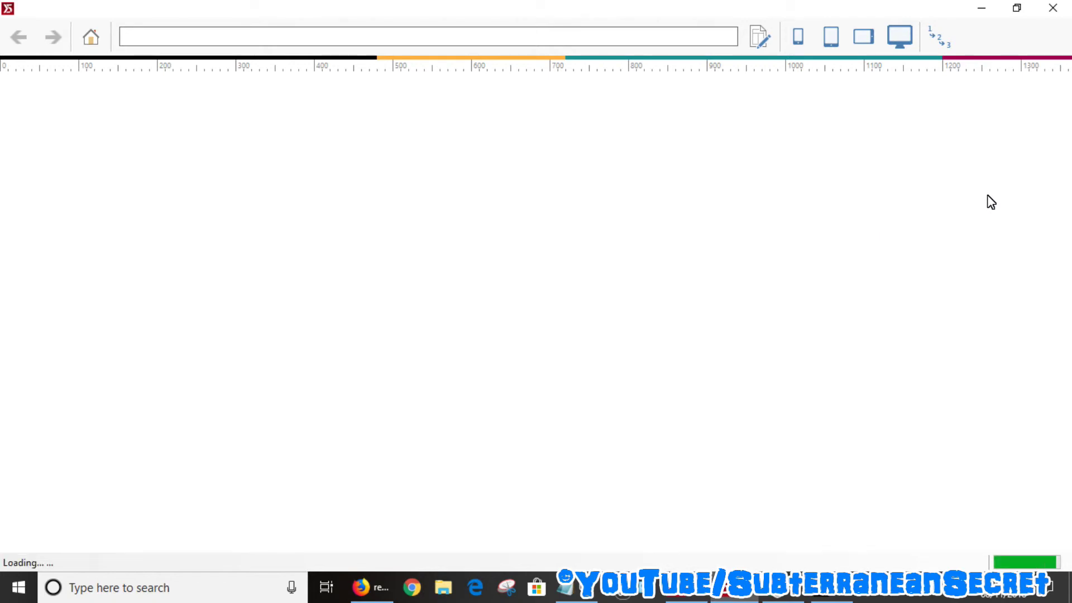
scroll(1060, 123, "down", 6)
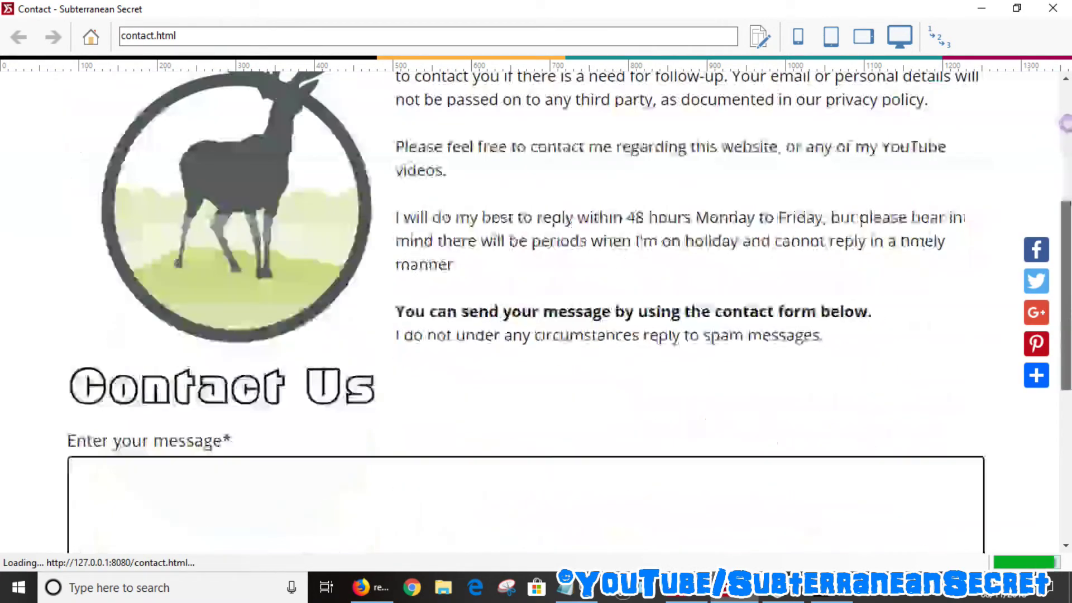
scroll(1064, 123, "down", 7)
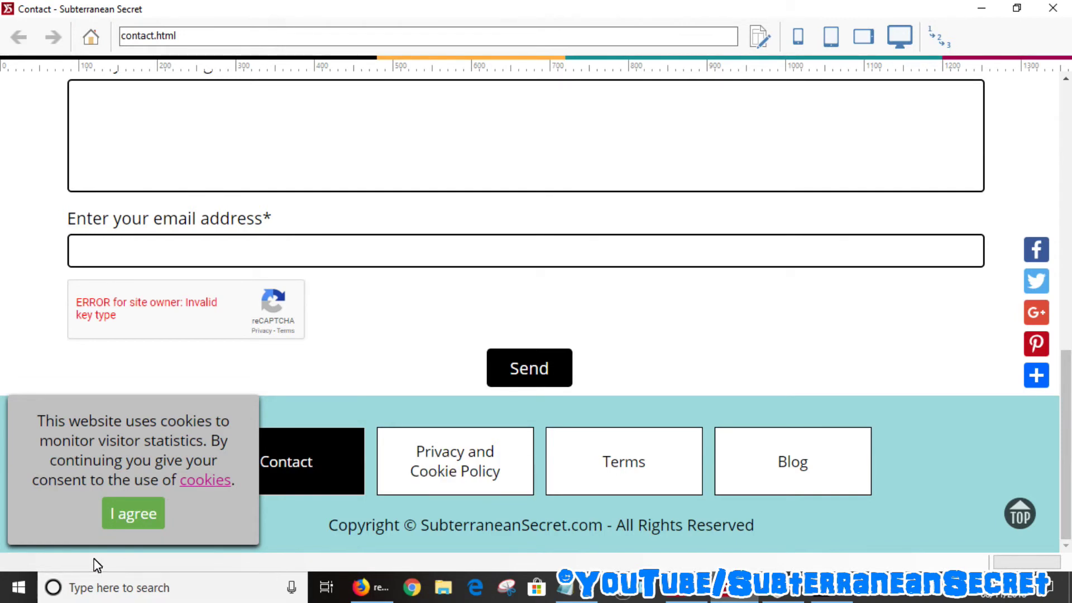
left_click(144, 512)
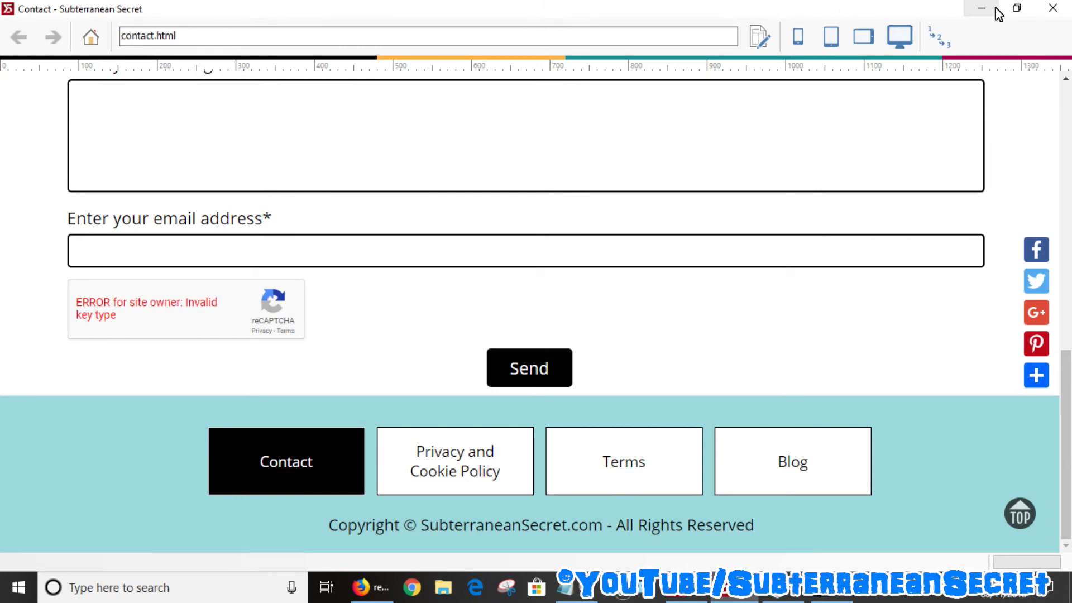
left_click(1054, 10)
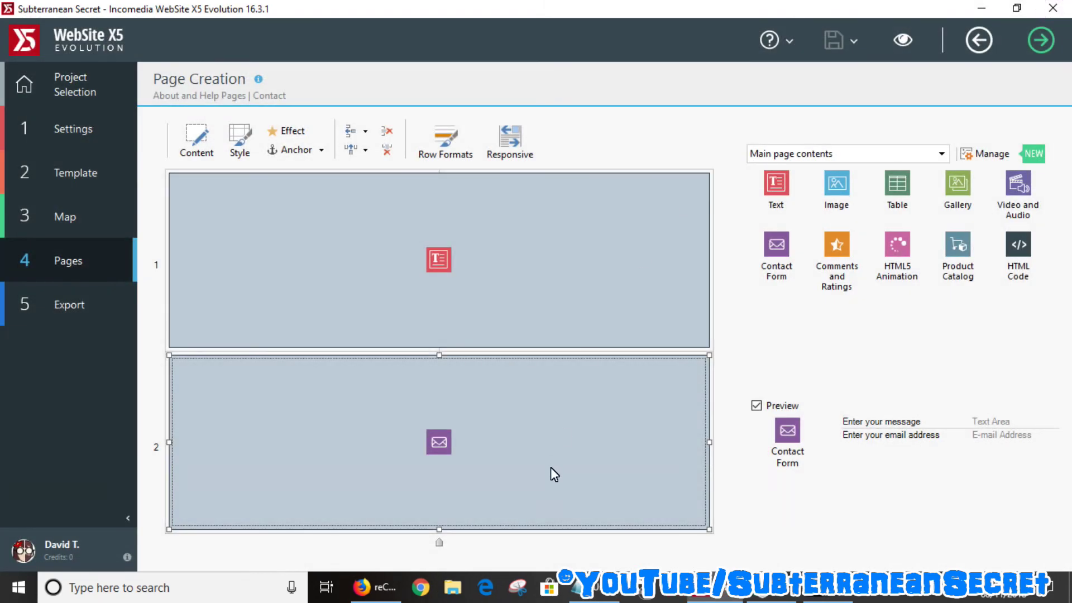